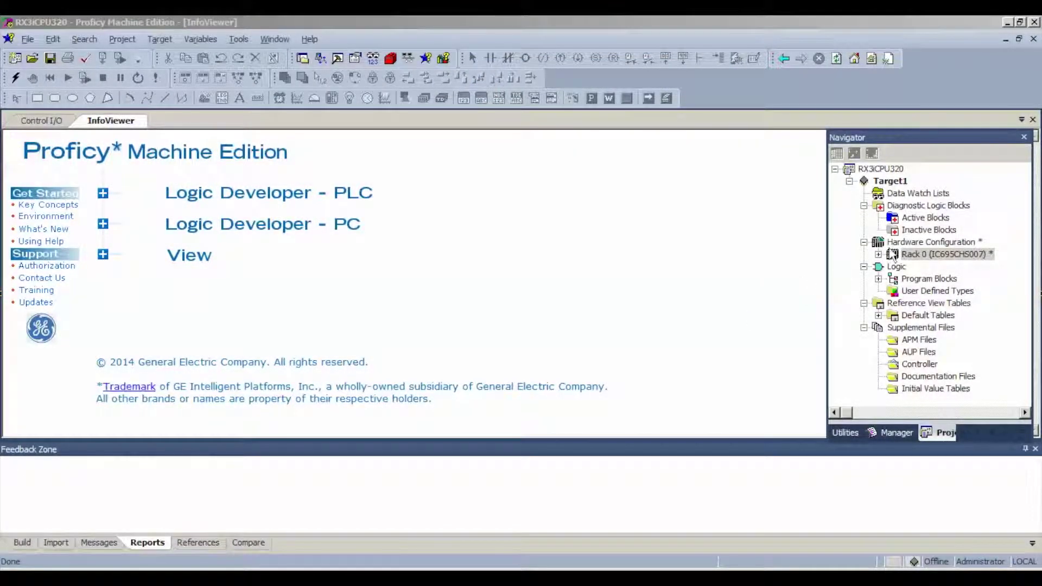
Step: Replace the module in Rack 0 Slot 0 with the IC695PSD140 multifunctional 24VDC power supply
{"action": "left_click", "coordinate": [879, 255]}
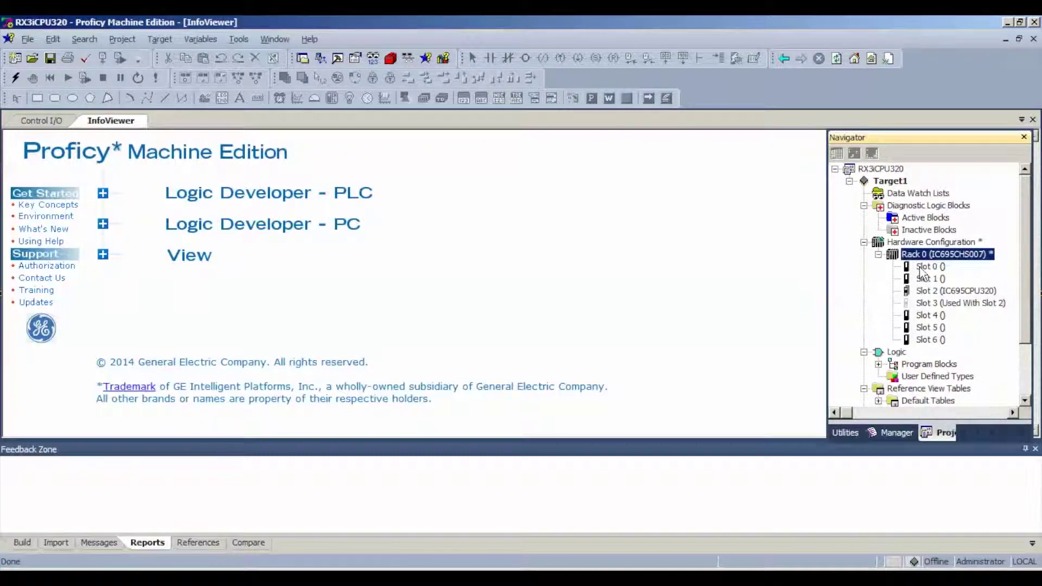
{"action": "left_click", "coordinate": [921, 269]}
{"action": "right_click", "coordinate": [921, 268]}
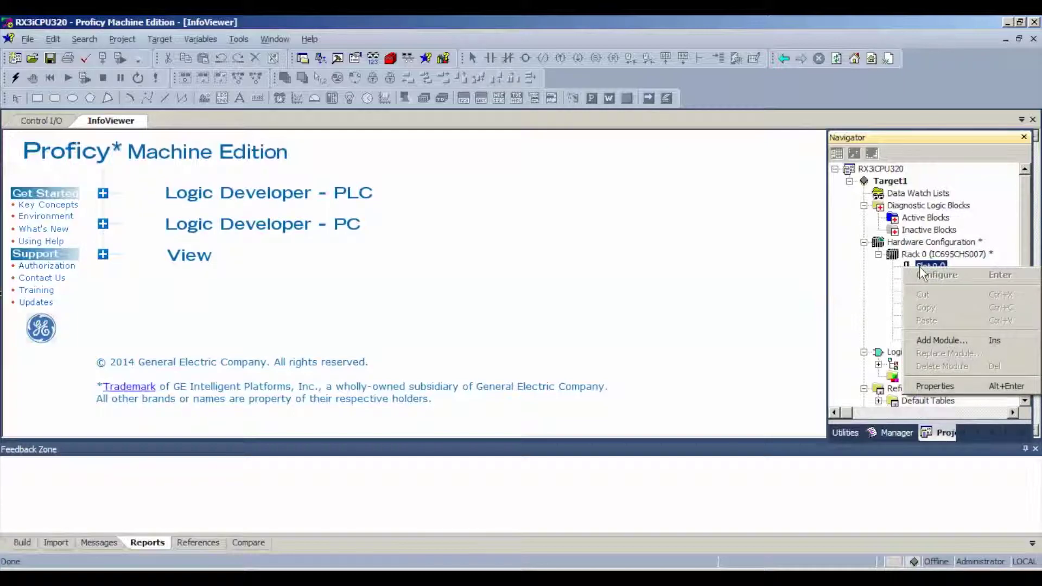
{"action": "left_click", "coordinate": [959, 342]}
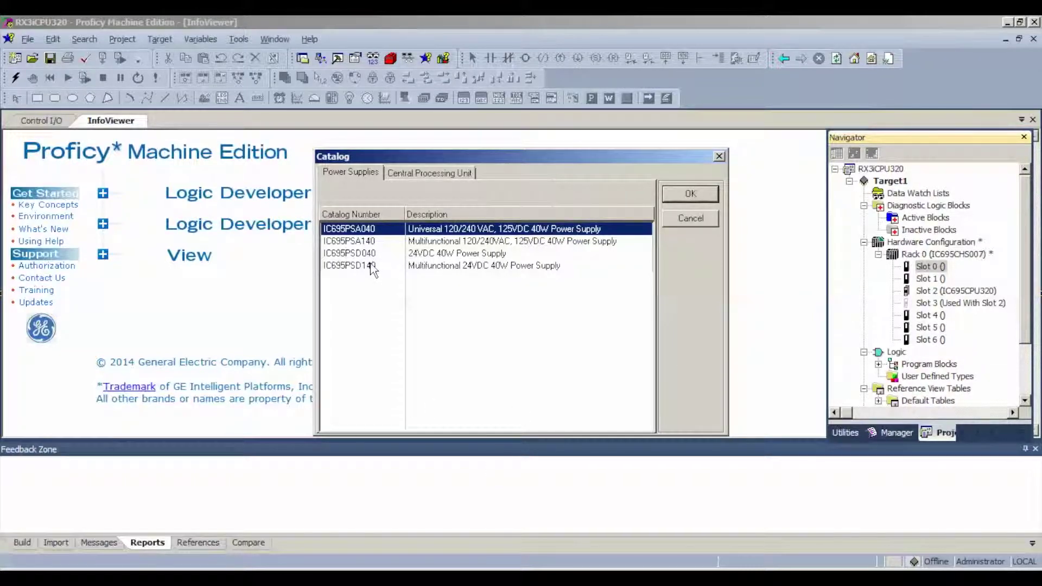
{"action": "double_click", "coordinate": [350, 266]}
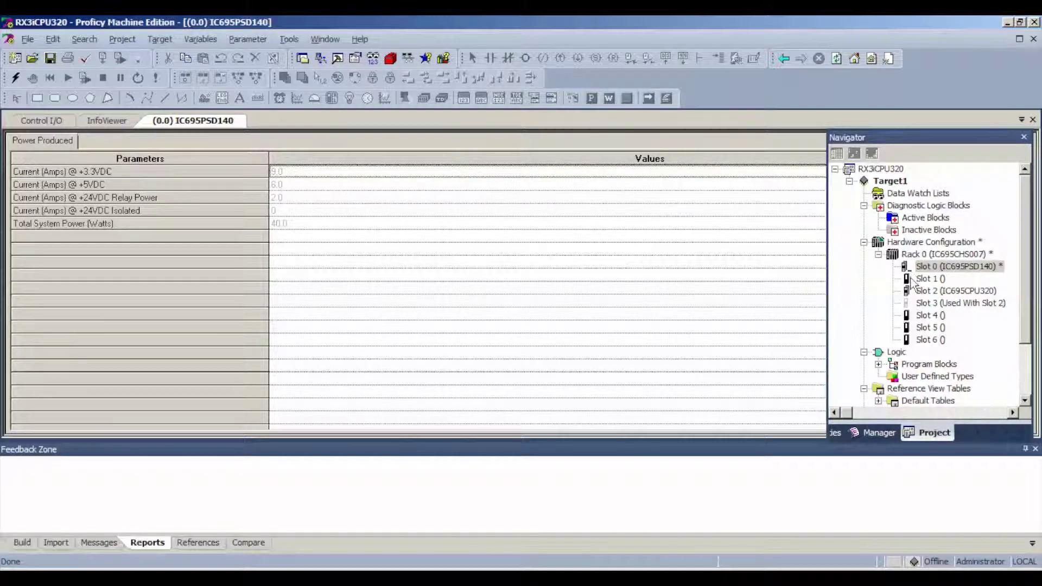
Step: Add the IC695ETM001 Ethernet module from the Communications catalog to slot 4
{"action": "right_click", "coordinate": [926, 316]}
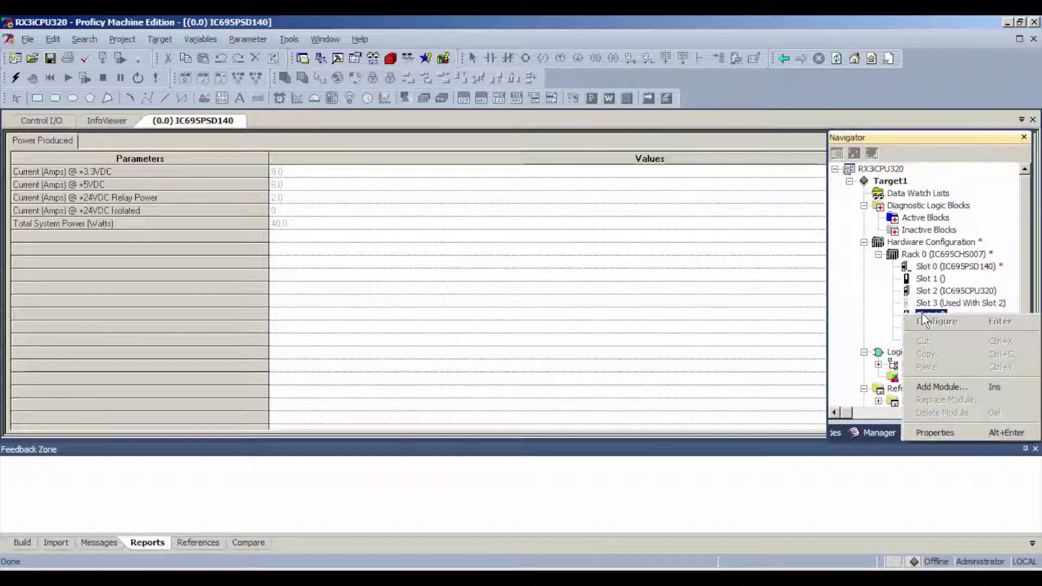
{"action": "left_click", "coordinate": [947, 389]}
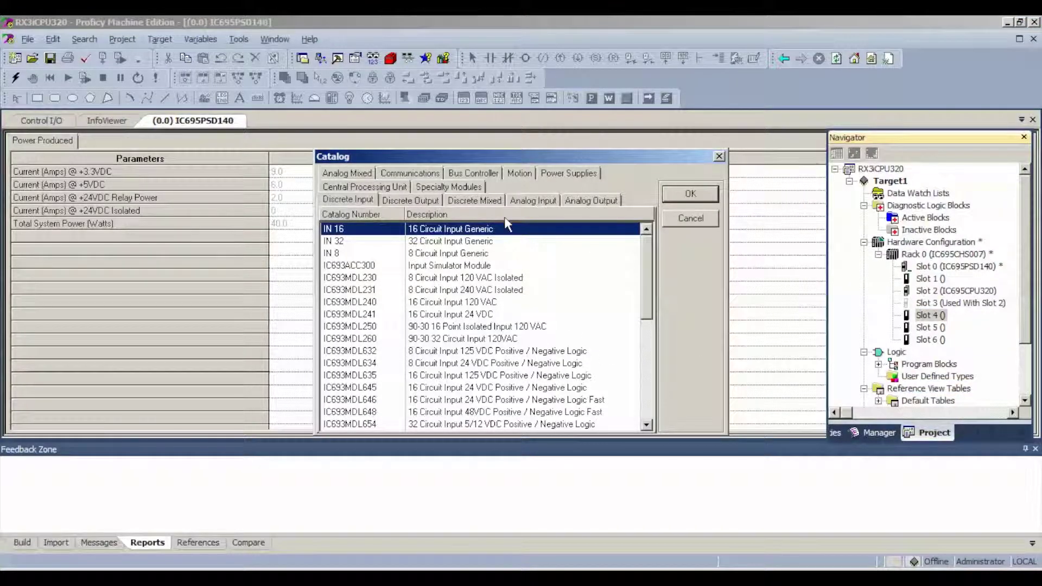
{"action": "left_click", "coordinate": [411, 174]}
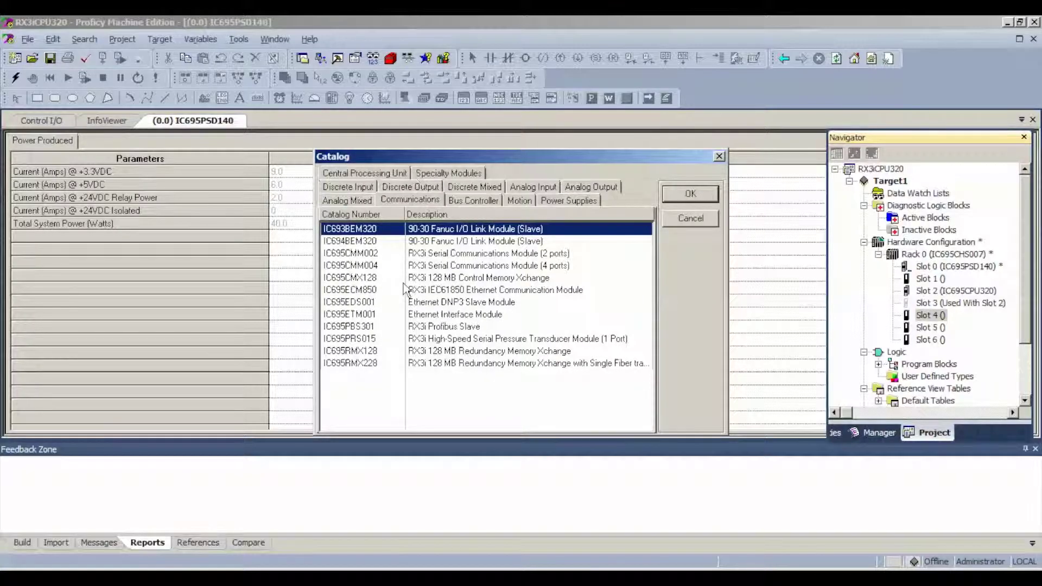
{"action": "double_click", "coordinate": [389, 314]}
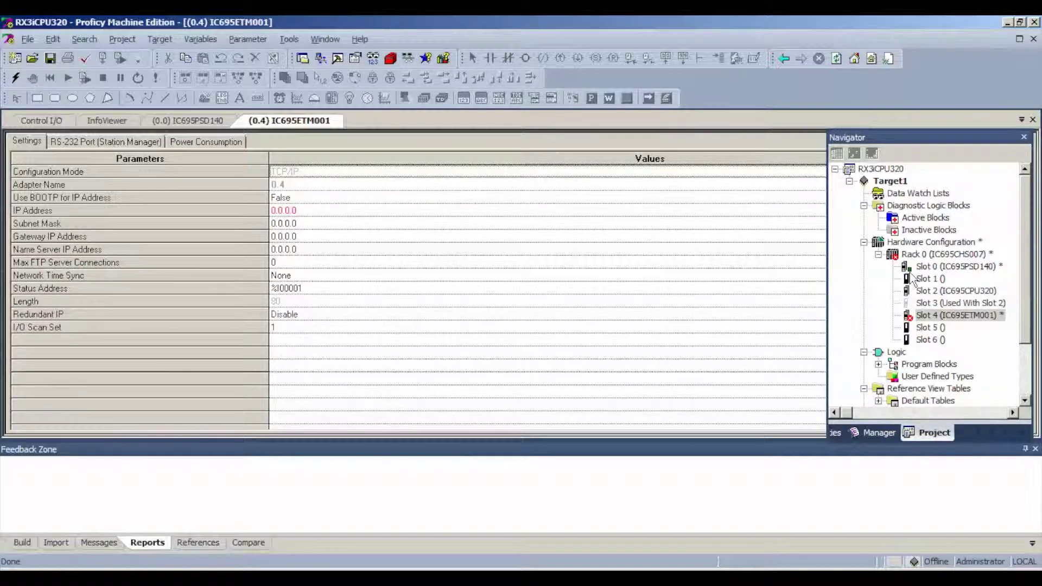
Step: Add the IC695ALG708 analog output module from the Analog Output catalog to slot 5
{"action": "right_click", "coordinate": [930, 329]}
{"action": "left_click", "coordinate": [926, 401]}
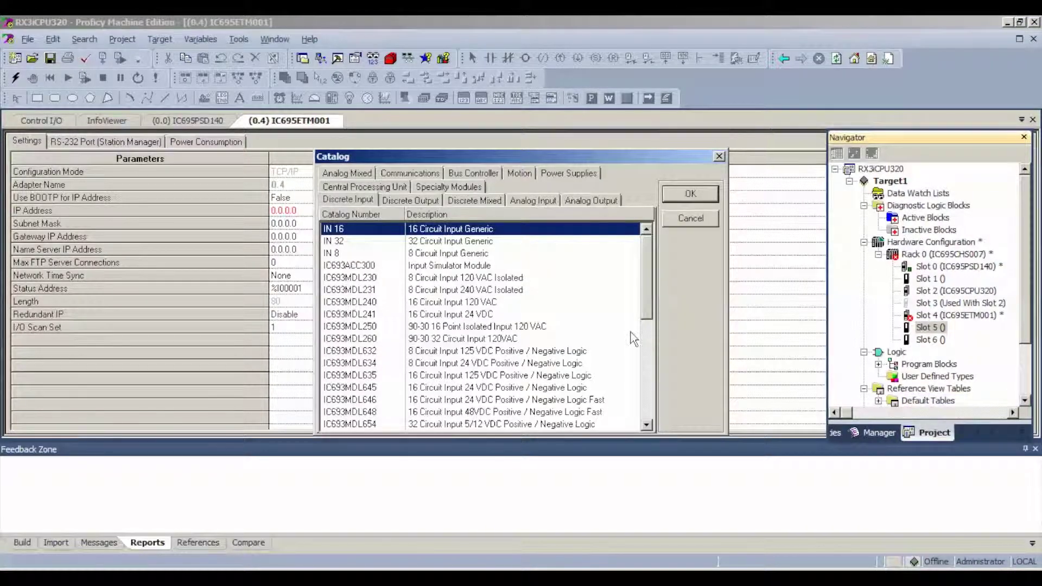
{"action": "left_click", "coordinate": [582, 202]}
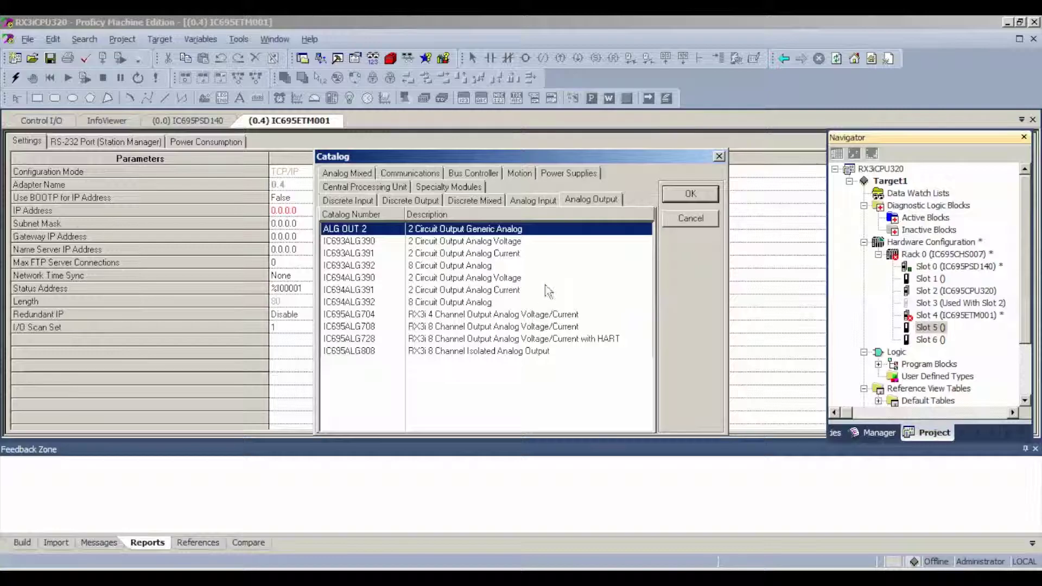
{"action": "double_click", "coordinate": [506, 327]}
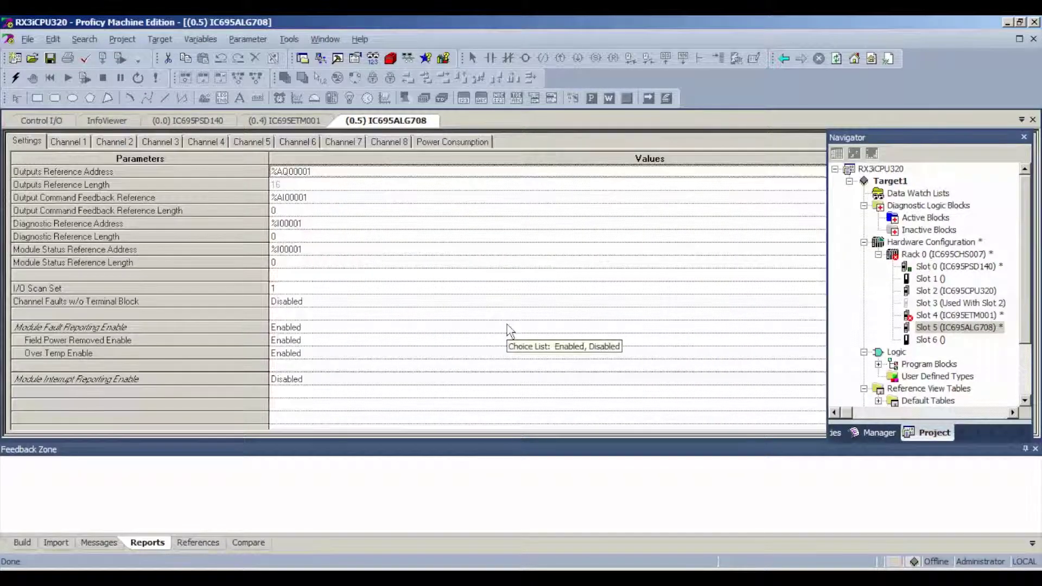
{"action": "right_click", "coordinate": [926, 347]}
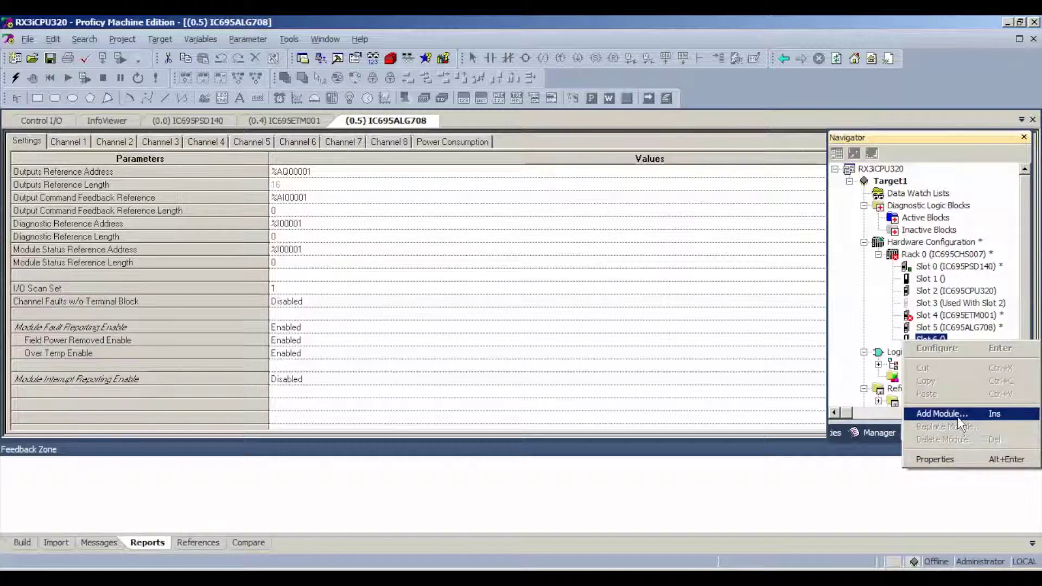
{"action": "left_click", "coordinate": [942, 412]}
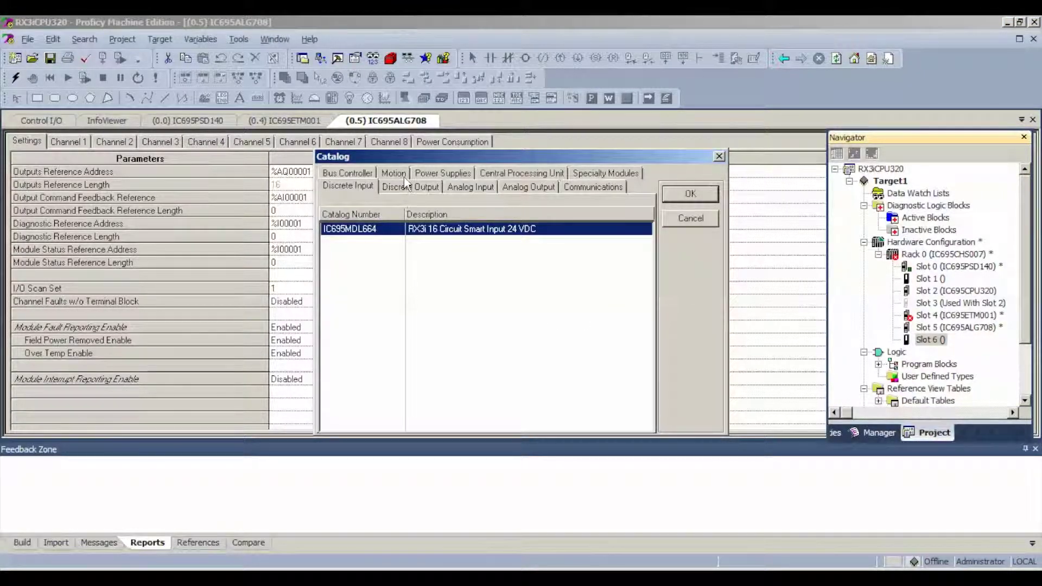
{"action": "left_click", "coordinate": [523, 189]}
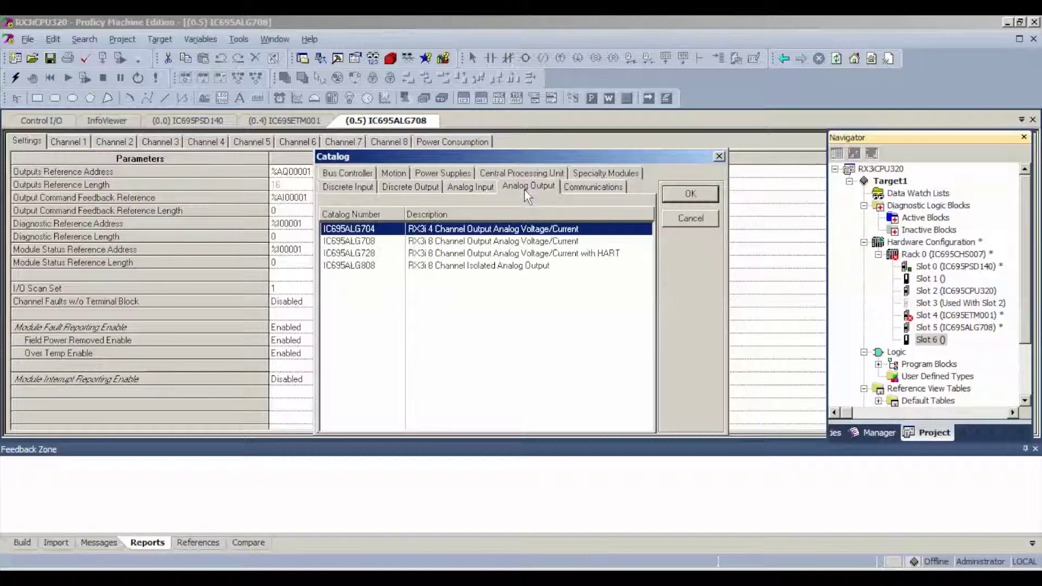
{"action": "left_click", "coordinate": [526, 243]}
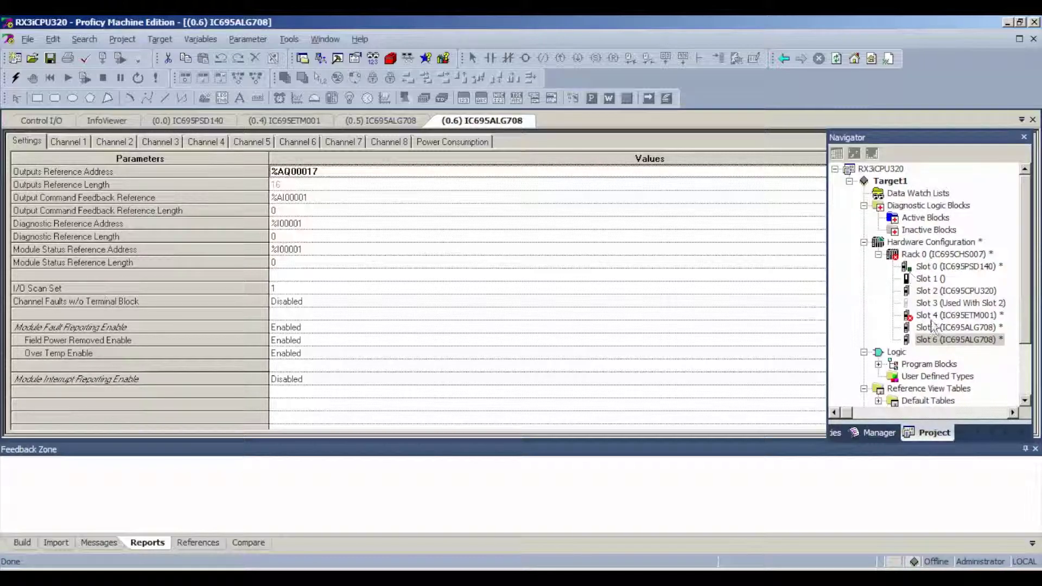
{"action": "right_click", "coordinate": [958, 341]}
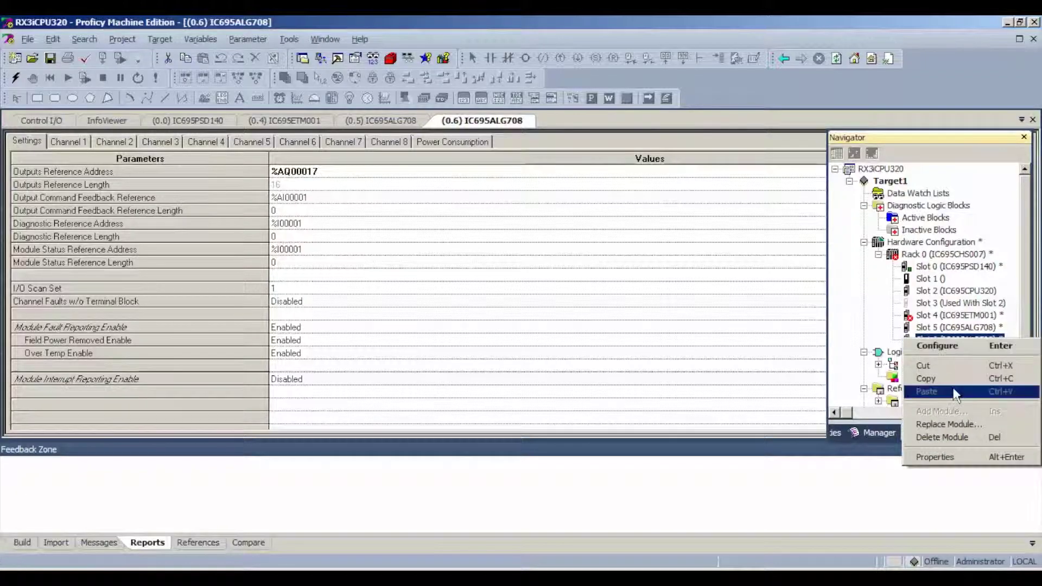
{"action": "left_click", "coordinate": [958, 439]}
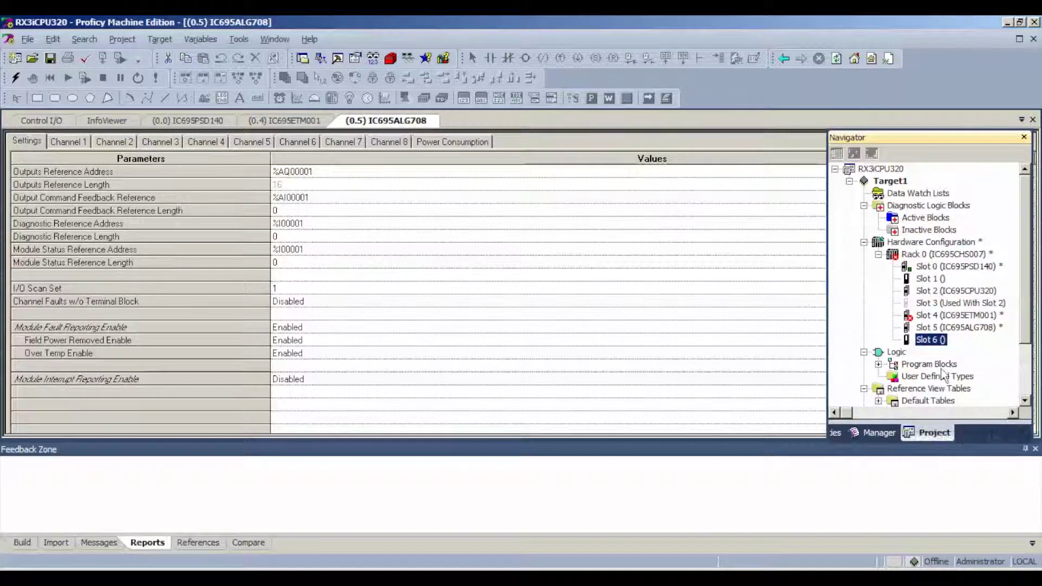
{"action": "right_click", "coordinate": [949, 328]}
Step: Delete the IC695ALG708 analog output module from slot 5 via its Navigator context menu
{"action": "left_click", "coordinate": [954, 427]}
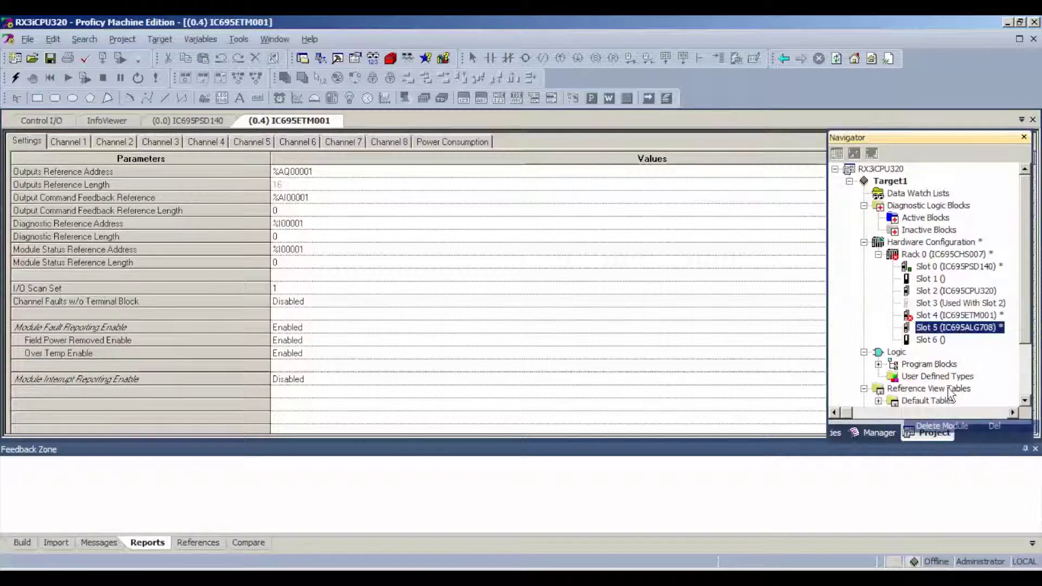